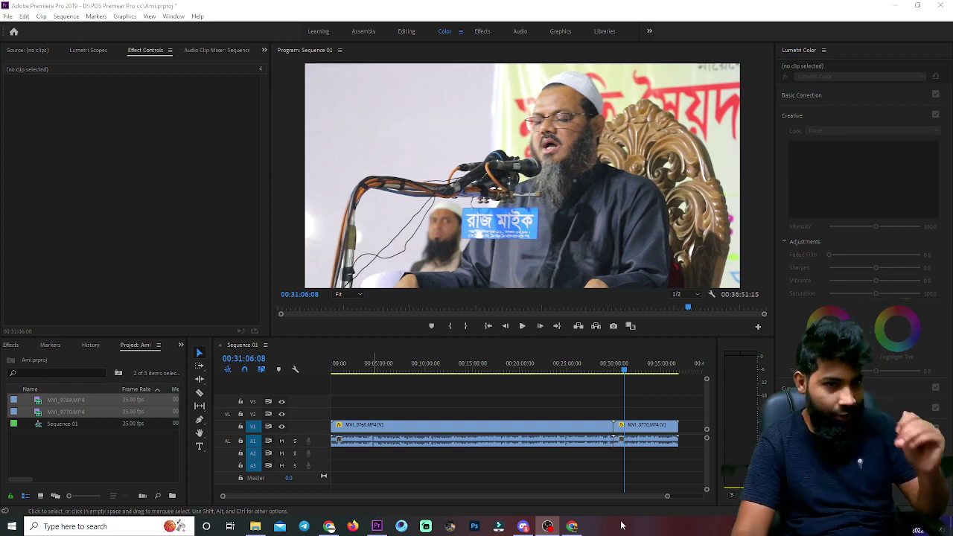
Scrub through the sequence to preview frames from the first clip.
{"action": "left_click", "coordinate": [471, 370]}
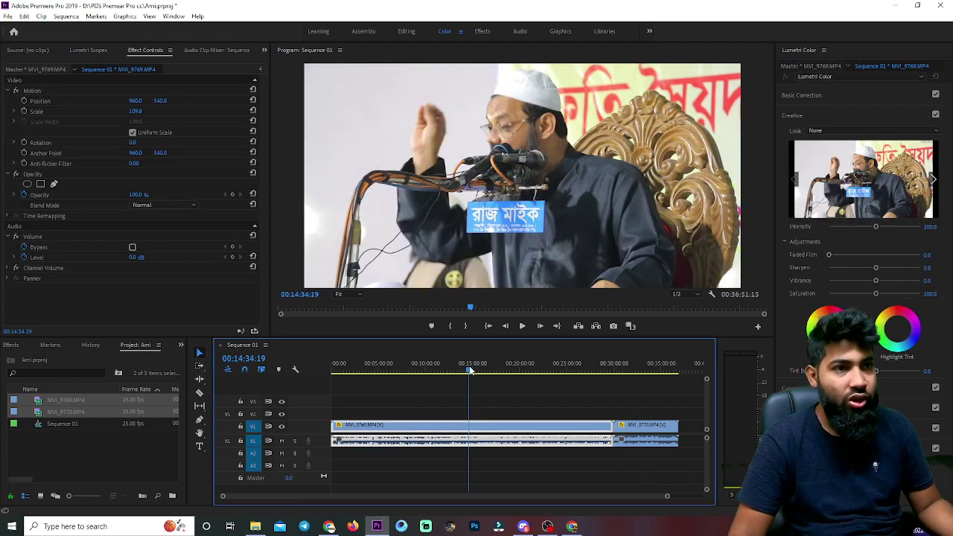
{"action": "left_click_drag", "start_coordinate": [471, 370], "coordinate": [375, 376]}
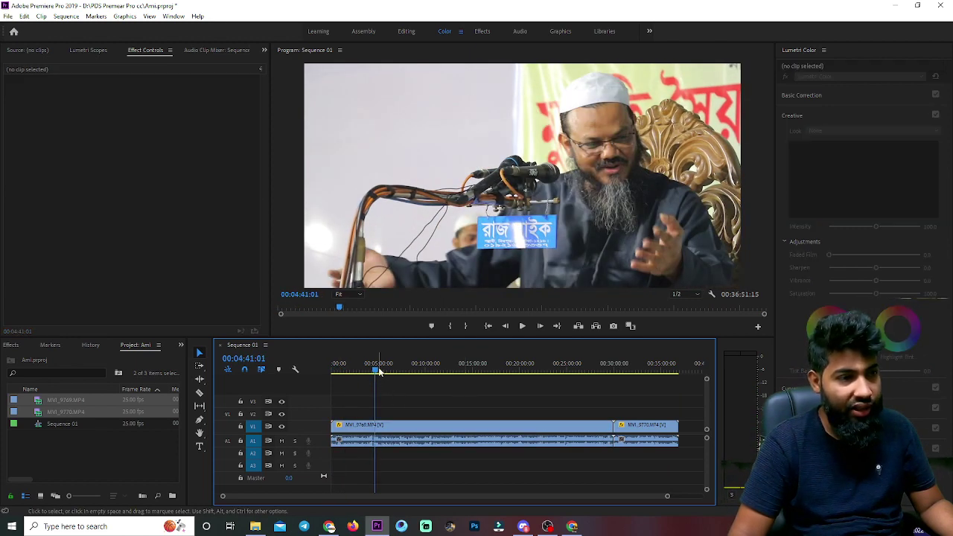
{"action": "left_click", "coordinate": [362, 364]}
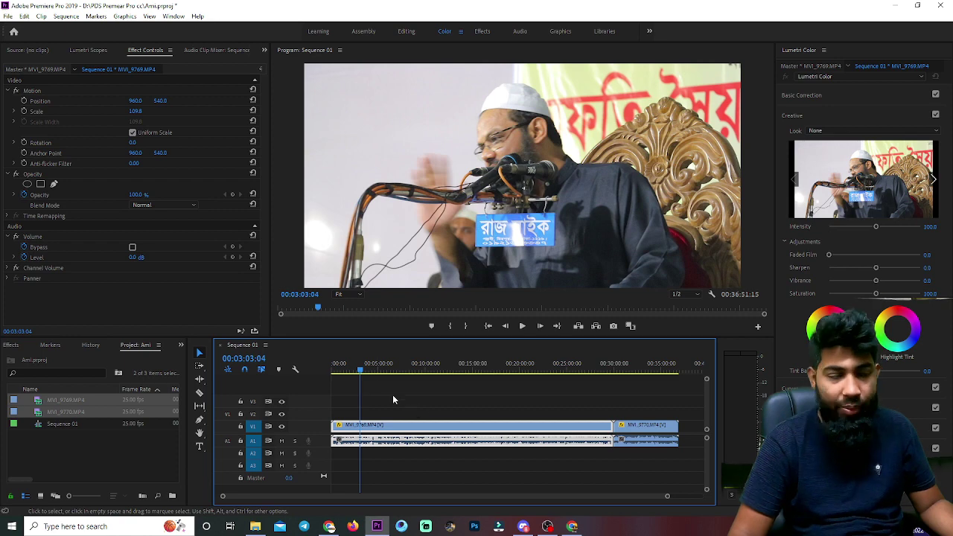
{"action": "left_click", "coordinate": [351, 379]}
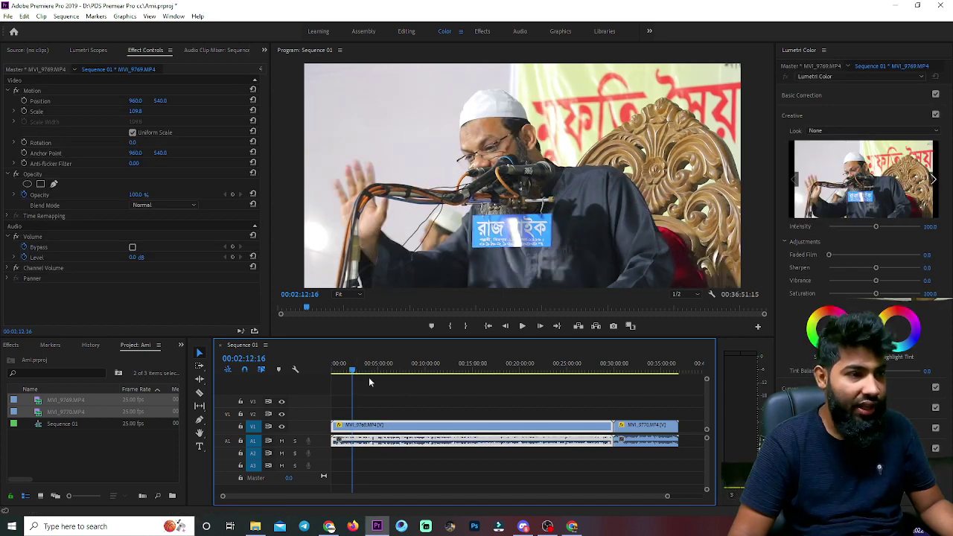
{"action": "left_click", "coordinate": [479, 407]}
{"action": "left_click", "coordinate": [198, 355]}
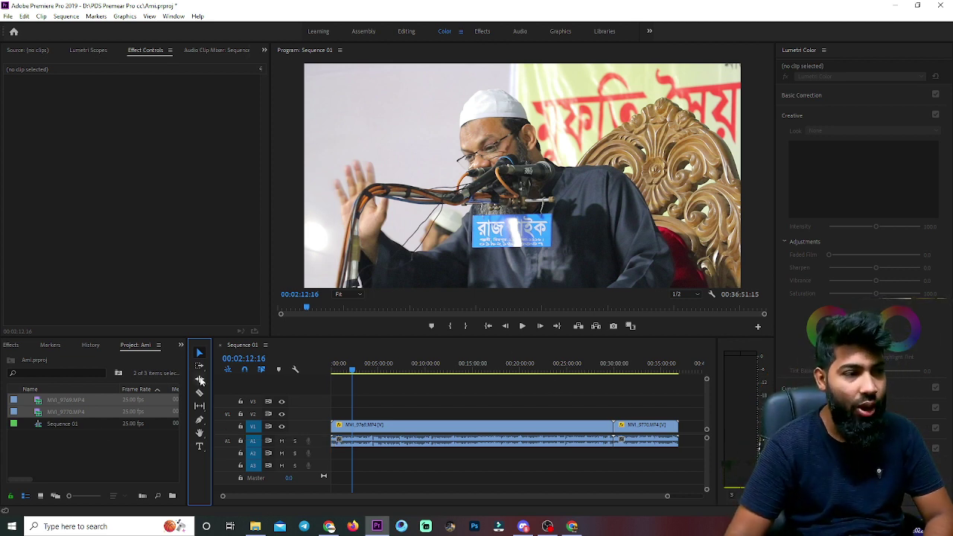
{"action": "left_click", "coordinate": [440, 396]}
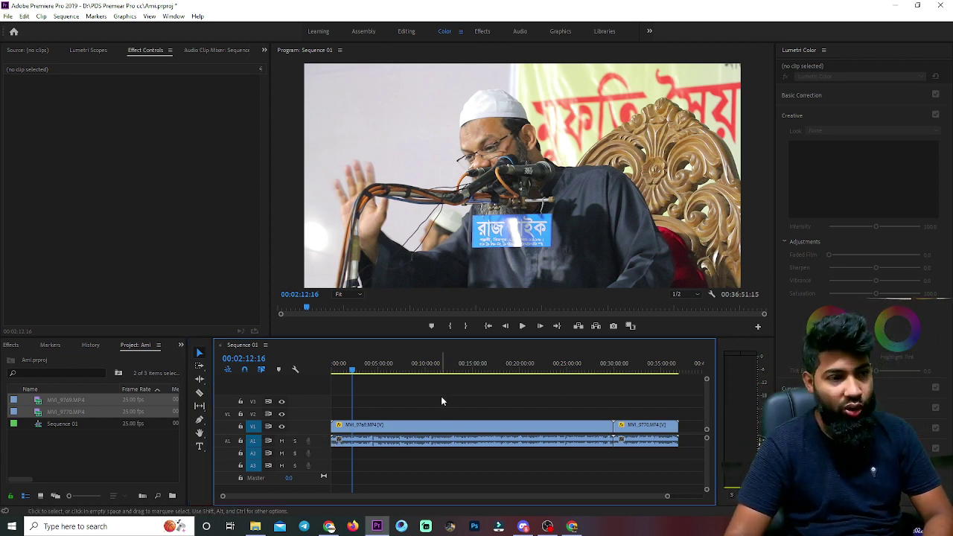
{"action": "left_click_drag", "start_coordinate": [395, 387], "coordinate": [607, 401]}
{"action": "left_click", "coordinate": [456, 432]}
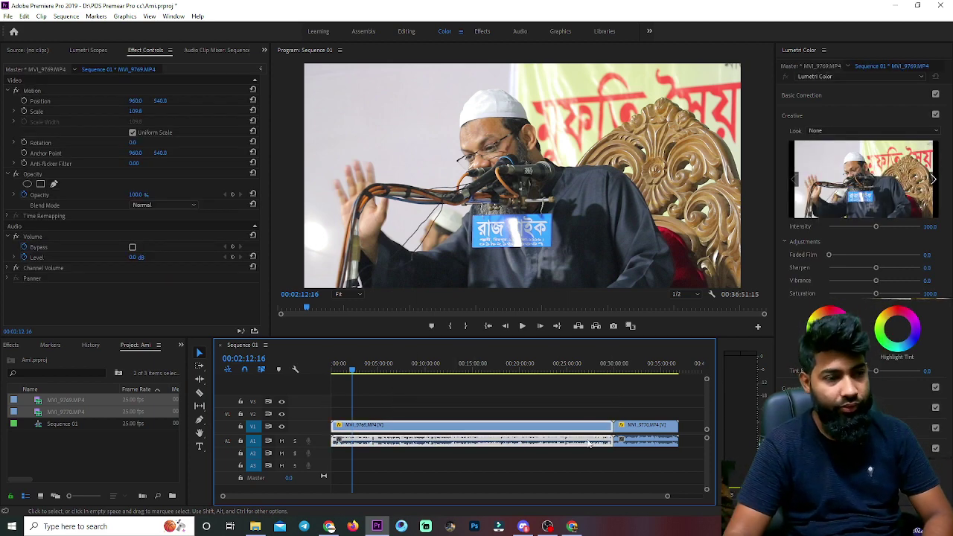
{"action": "left_click", "coordinate": [605, 396]}
{"action": "left_click", "coordinate": [641, 426]}
{"action": "left_click", "coordinate": [458, 422]}
{"action": "left_click", "coordinate": [458, 421]}
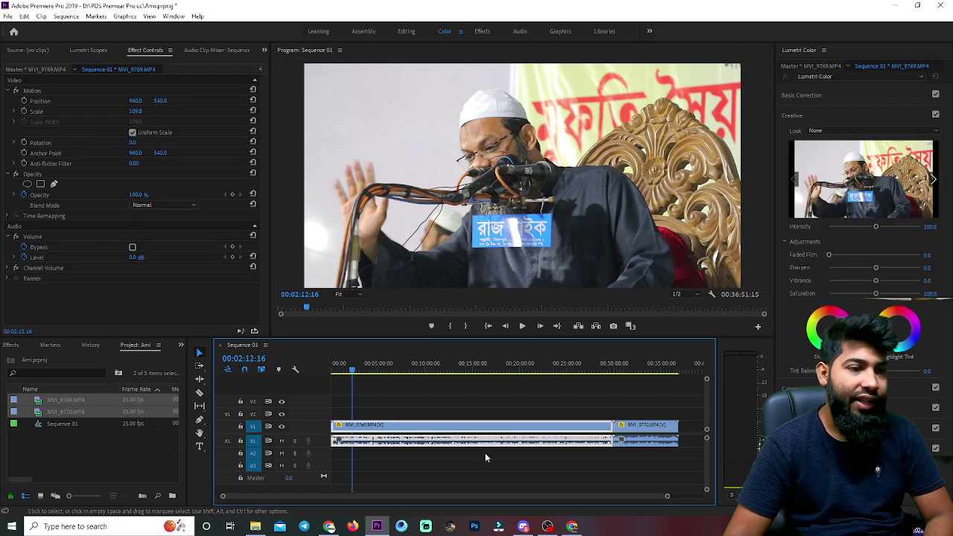
{"action": "left_click", "coordinate": [546, 475]}
{"action": "left_click", "coordinate": [492, 428]}
{"action": "left_click", "coordinate": [432, 401]}
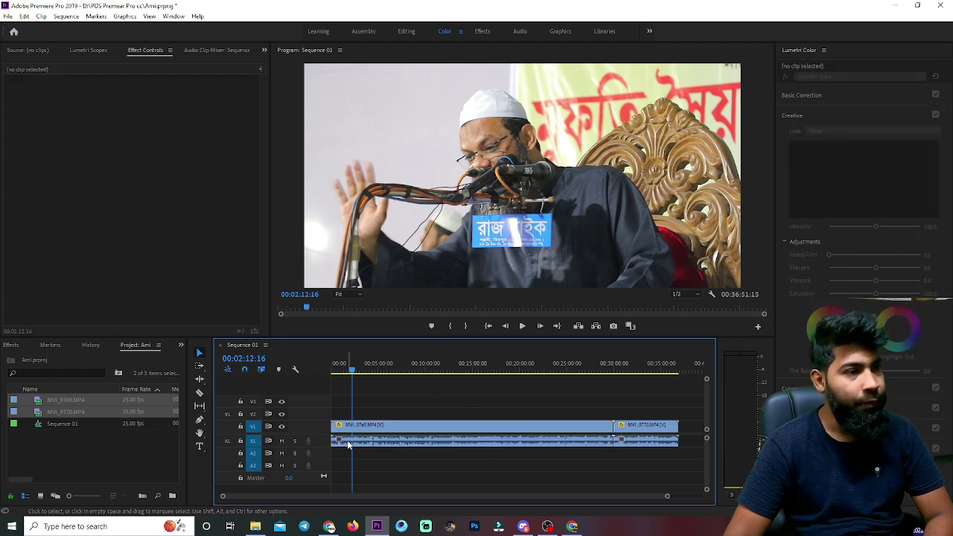
Split the MVI_9769.MP4 clip at 00:02:44:05 with the Razor tool.
{"action": "mouse_move", "coordinate": [358, 374]}
{"action": "left_mouse_down"}
{"action": "mouse_move", "coordinate": [295, 369]}
{"action": "mouse_move", "coordinate": [356, 365]}
{"action": "left_mouse_up"}
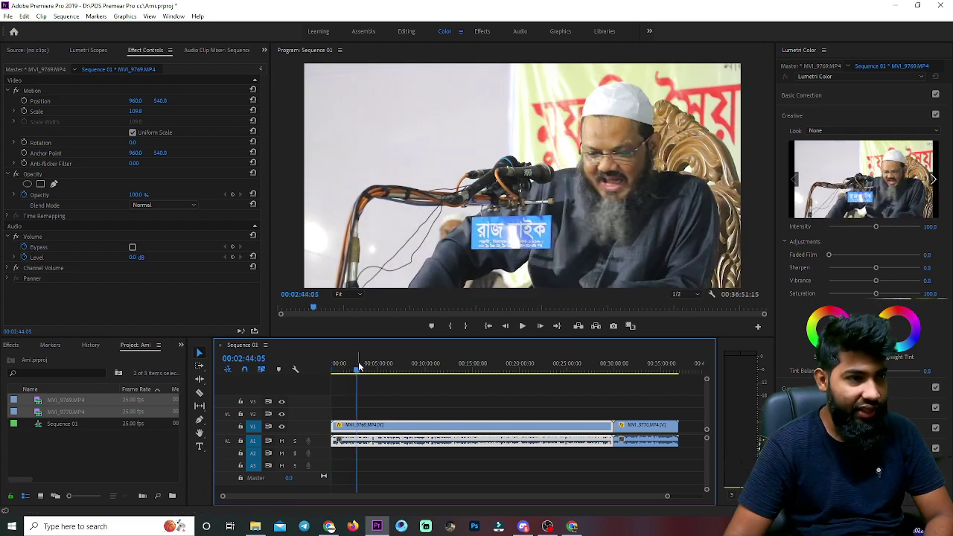
{"action": "left_click", "coordinate": [198, 395]}
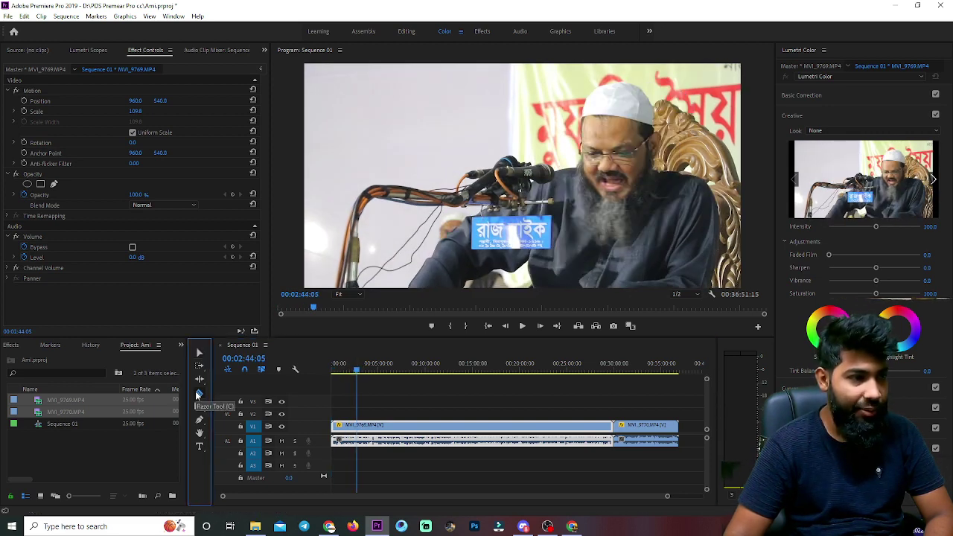
{"action": "left_click", "coordinate": [358, 426]}
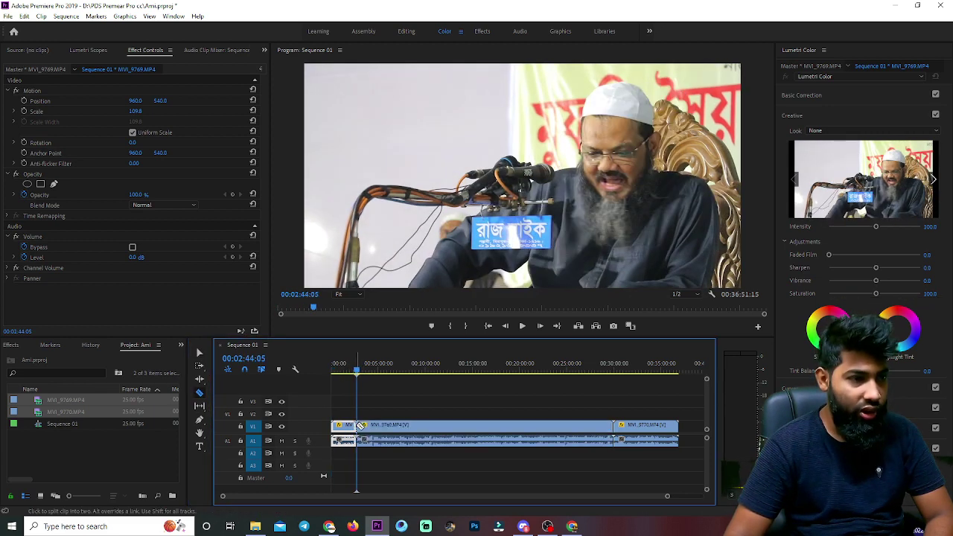
Move all clips after the cut about 10 minutes down the timeline, leaving an empty gap behind the first piece.
{"action": "left_click", "coordinate": [200, 352]}
{"action": "key", "text": "ctrl+a"}
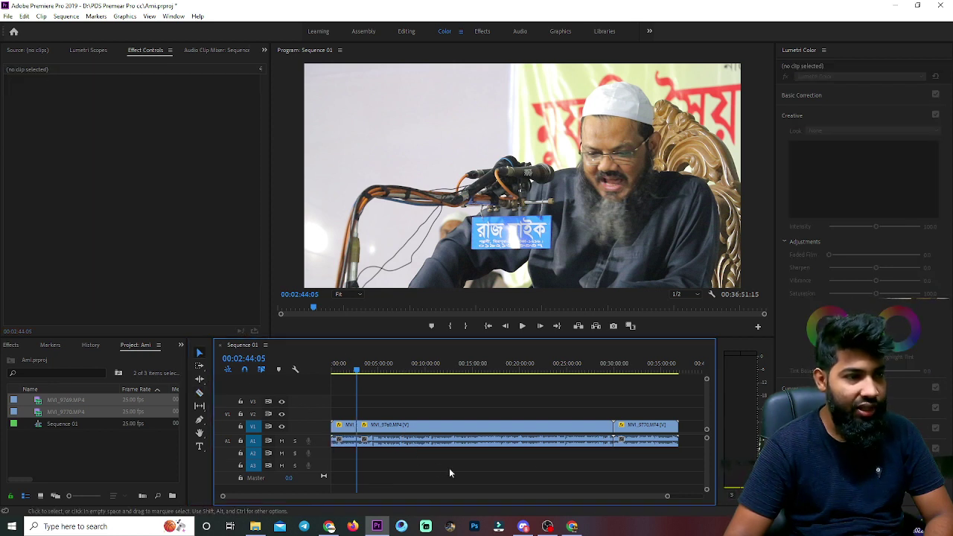
{"action": "left_click_drag", "start_coordinate": [497, 428], "coordinate": [593, 428]}
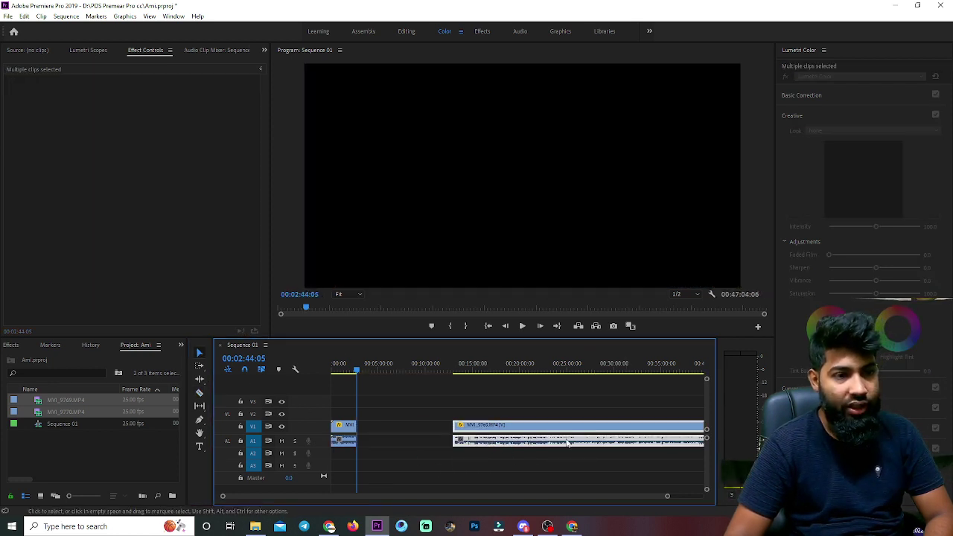
{"action": "left_click", "coordinate": [517, 467]}
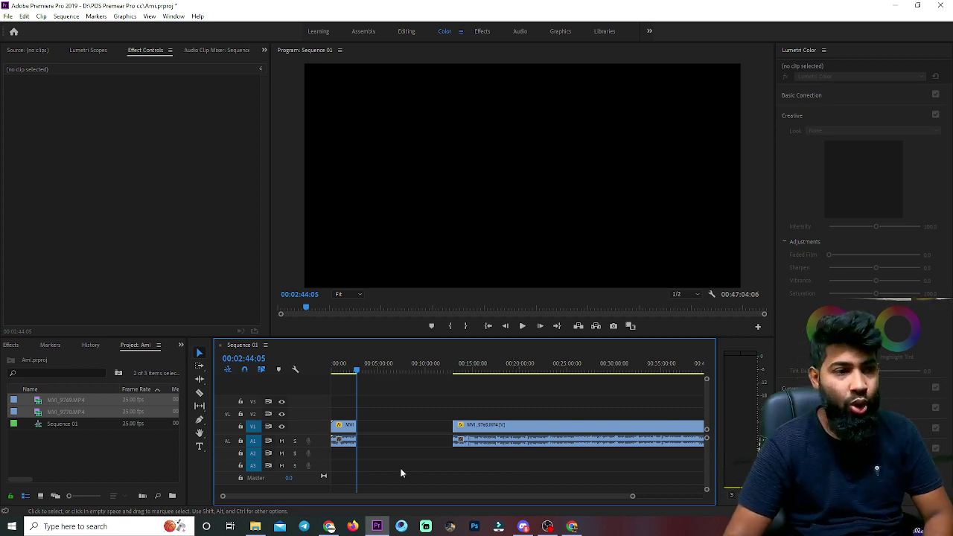
{"action": "left_click", "coordinate": [380, 429]}
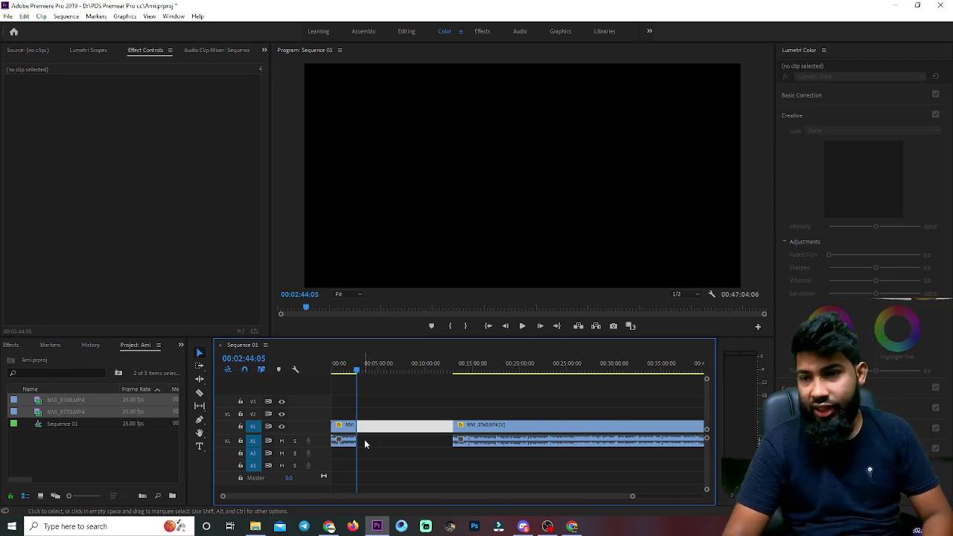
{"action": "left_click", "coordinate": [402, 446]}
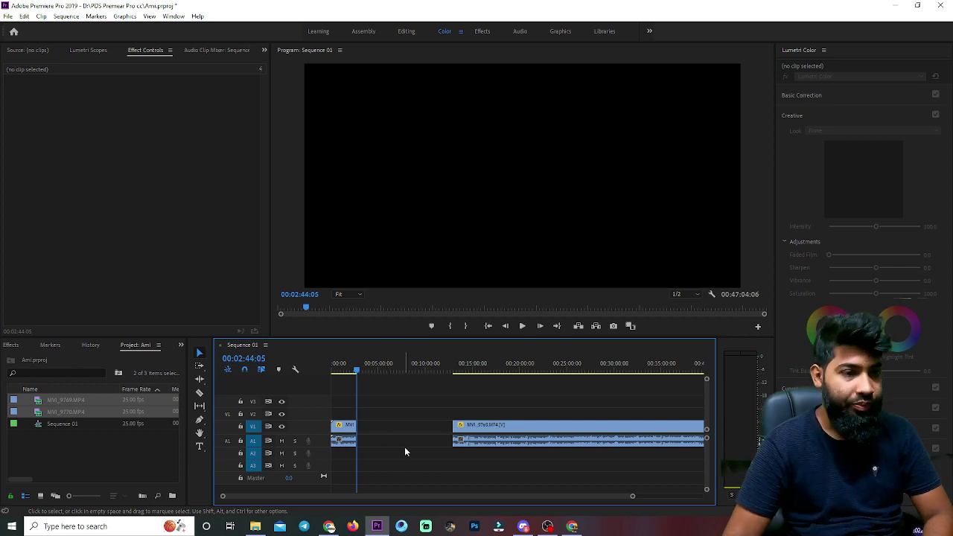
Split the second piece of MVI_9769.MP4 with the Razor tool at 00:19:44:05 and 00:22:56:21.
{"action": "left_click", "coordinate": [518, 370]}
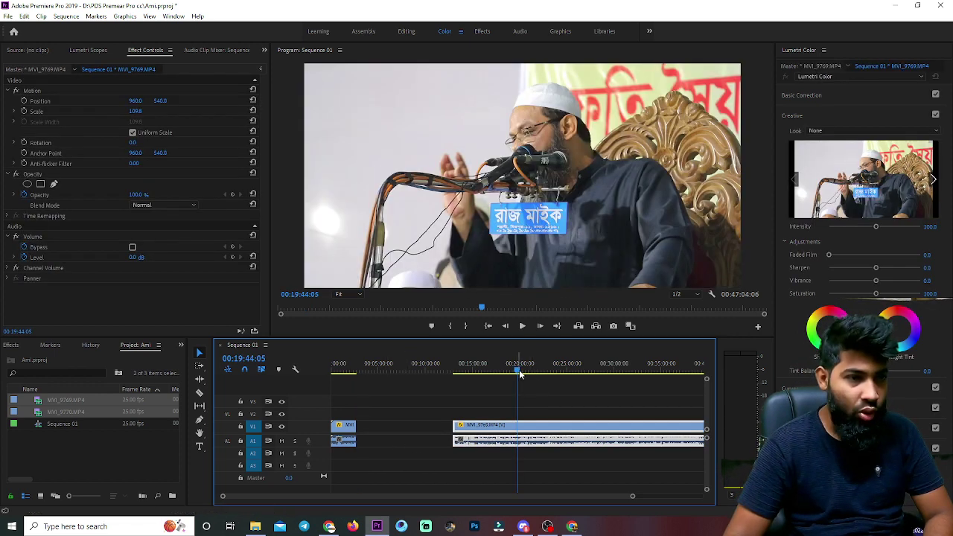
{"action": "left_click", "coordinate": [200, 392]}
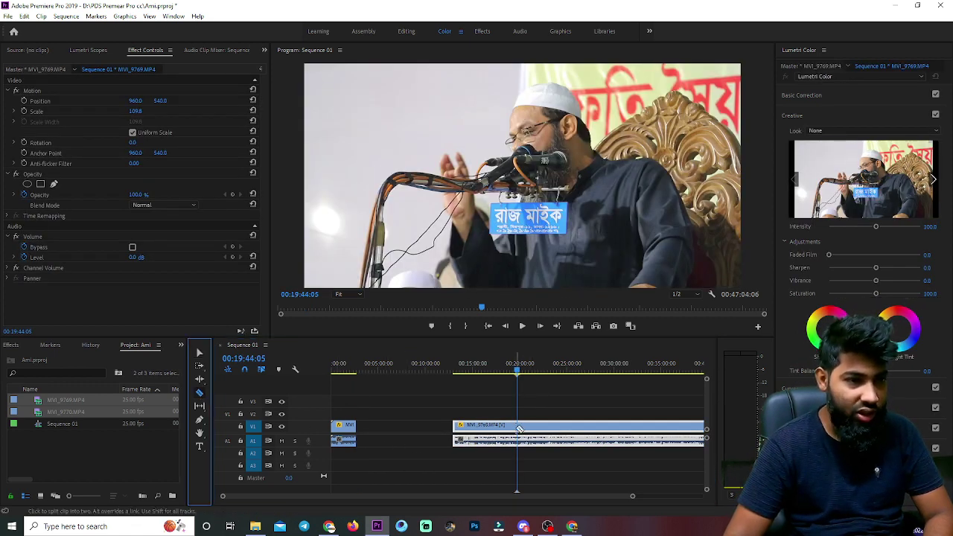
{"action": "left_click", "coordinate": [517, 428]}
{"action": "left_click", "coordinate": [547, 370]}
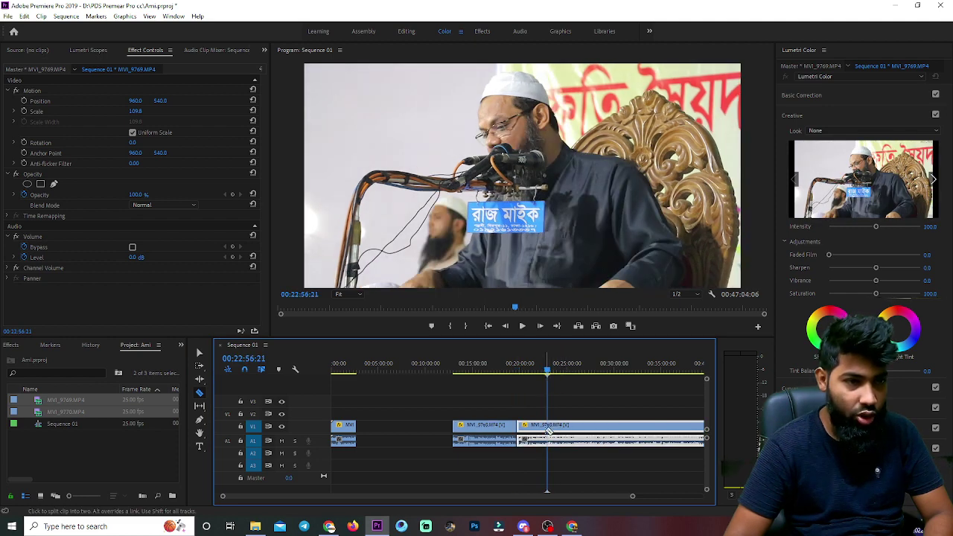
{"action": "left_click", "coordinate": [548, 432]}
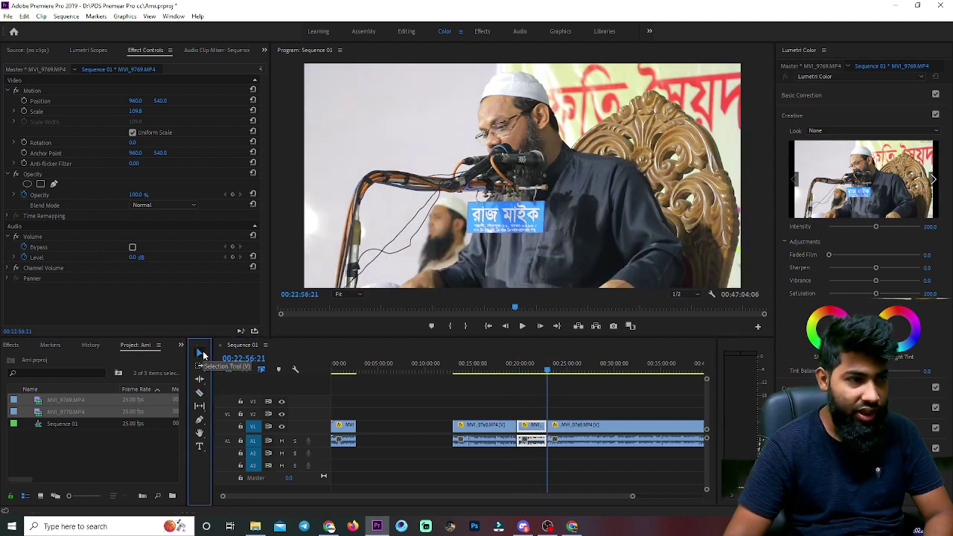
Move the short piece between the two new cuts into the empty gap after the first piece.
{"action": "left_click", "coordinate": [199, 353]}
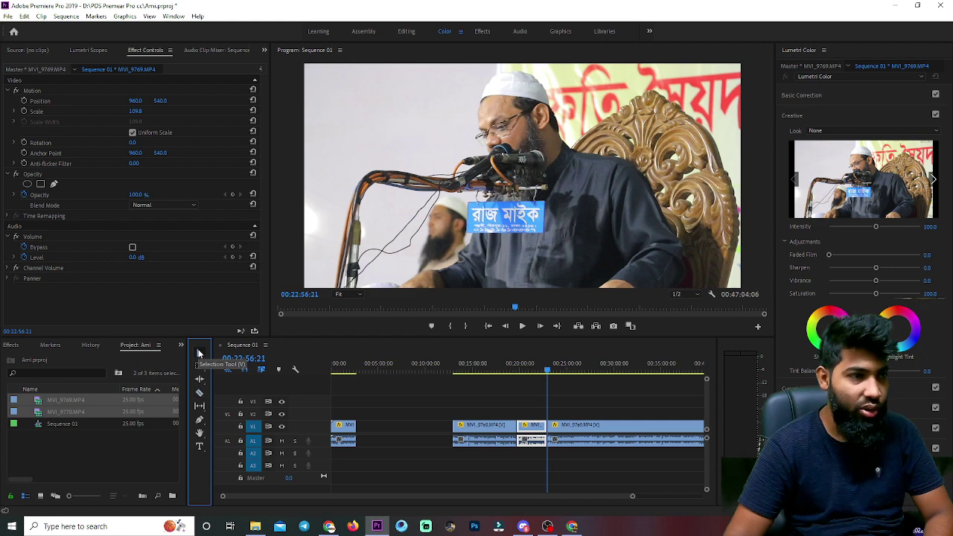
{"action": "left_click", "coordinate": [537, 430]}
{"action": "left_click_drag", "start_coordinate": [538, 431], "coordinate": [414, 430]}
{"action": "left_click", "coordinate": [385, 430]}
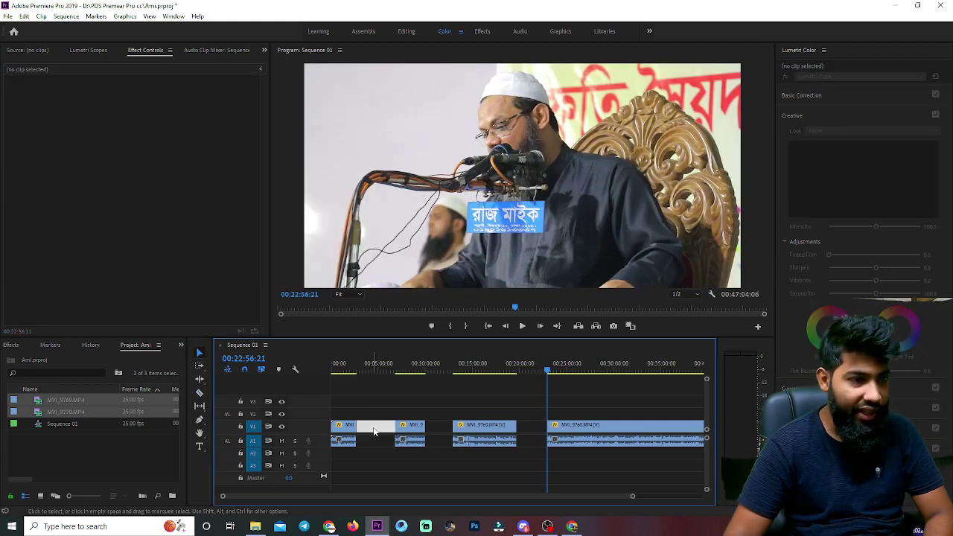
{"action": "left_click", "coordinate": [435, 431]}
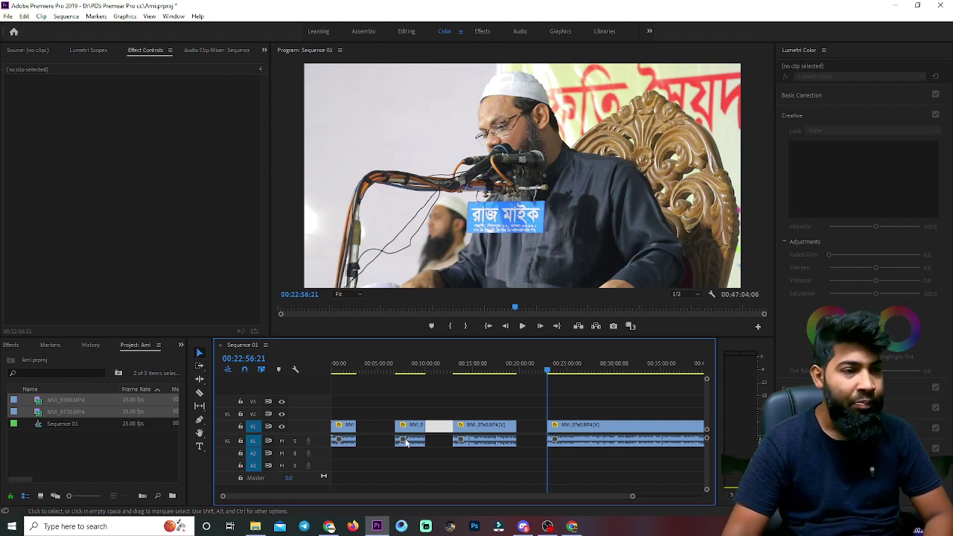
{"action": "left_click", "coordinate": [377, 393]}
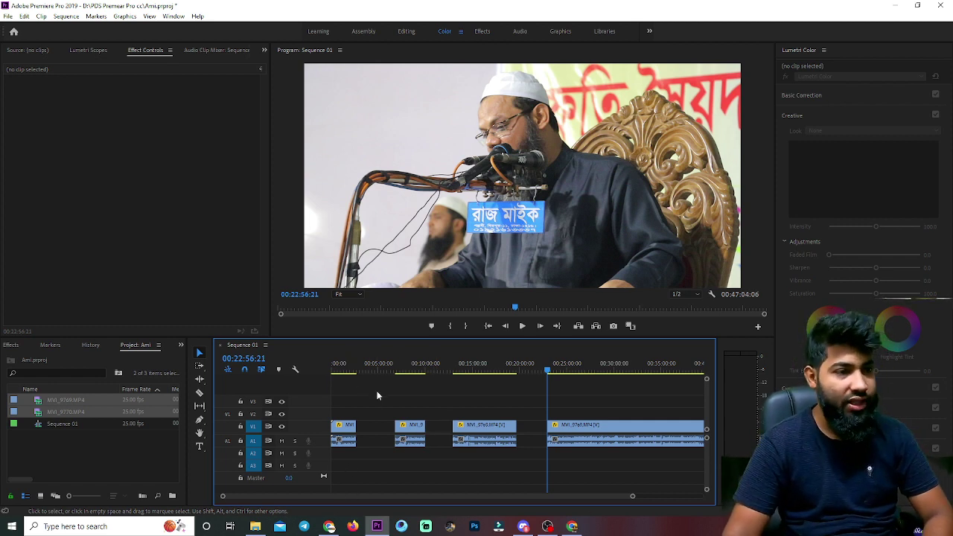
Ripple delete the gap between the first piece and the relocated short piece.
{"action": "right_click", "coordinate": [367, 428]}
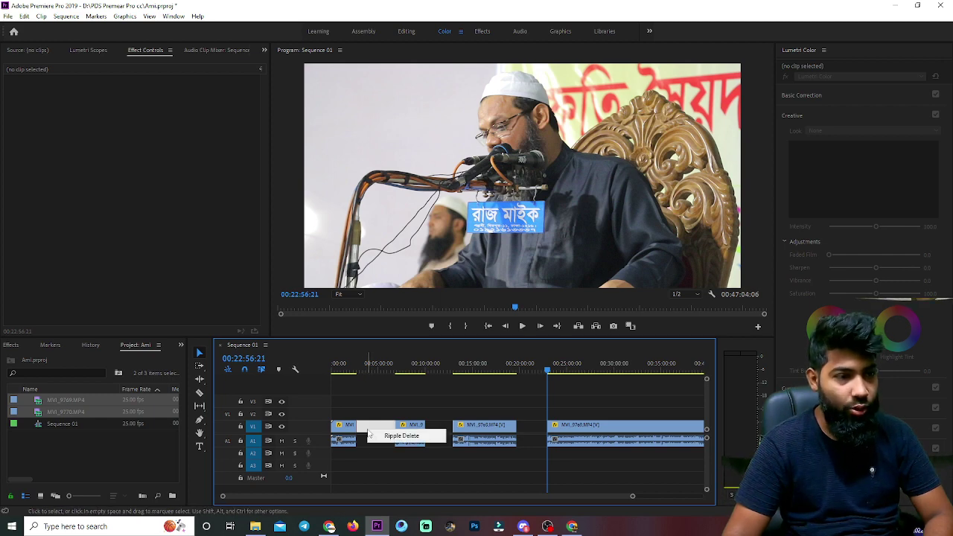
{"action": "left_click", "coordinate": [384, 437]}
{"action": "left_click", "coordinate": [385, 439]}
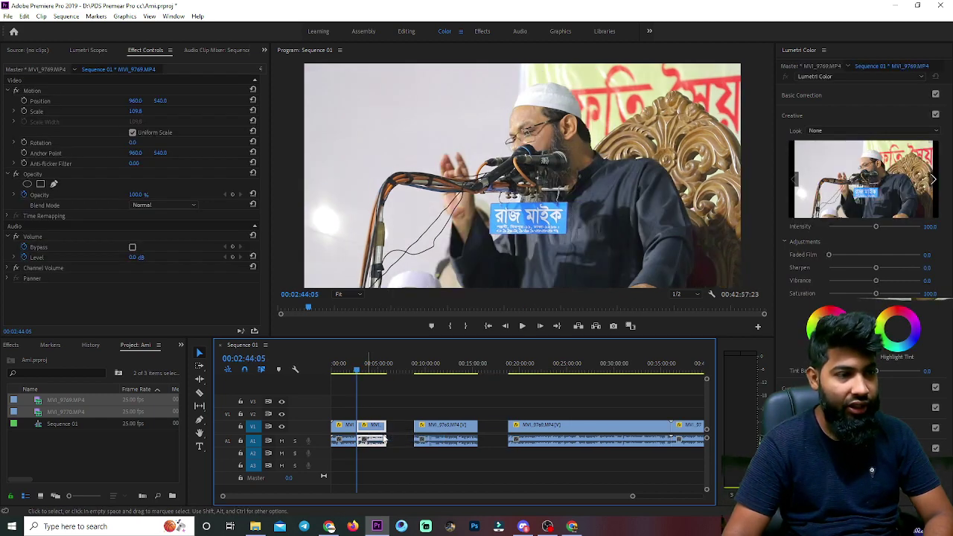
Close the two remaining gaps on V1 so that all clips sit back to back, and return to the Selection tool.
{"action": "left_click", "coordinate": [403, 370]}
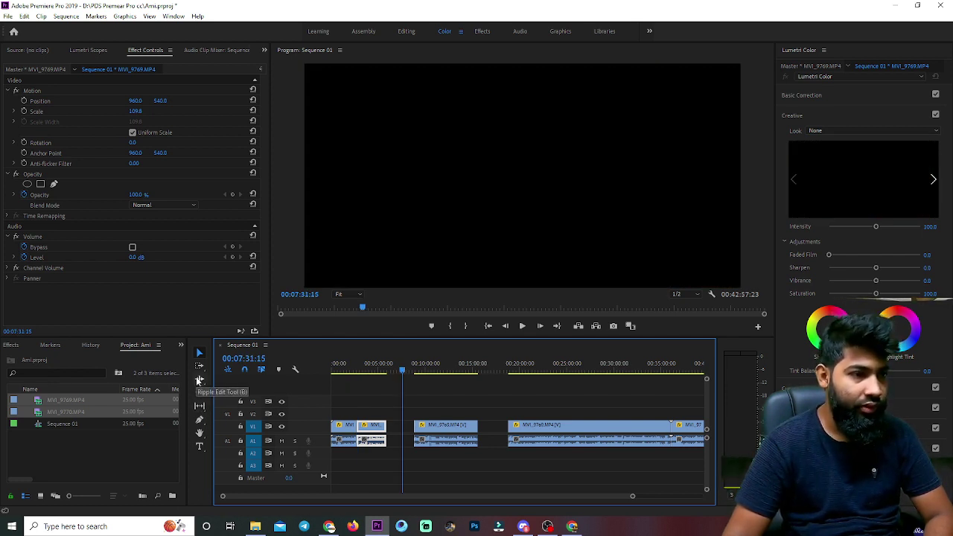
{"action": "left_click", "coordinate": [199, 380]}
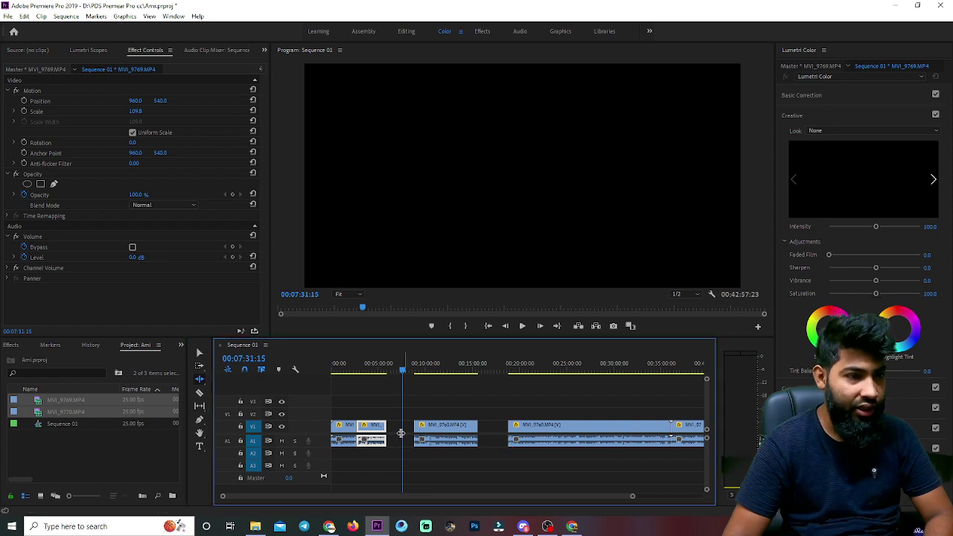
{"action": "left_click", "coordinate": [395, 432]}
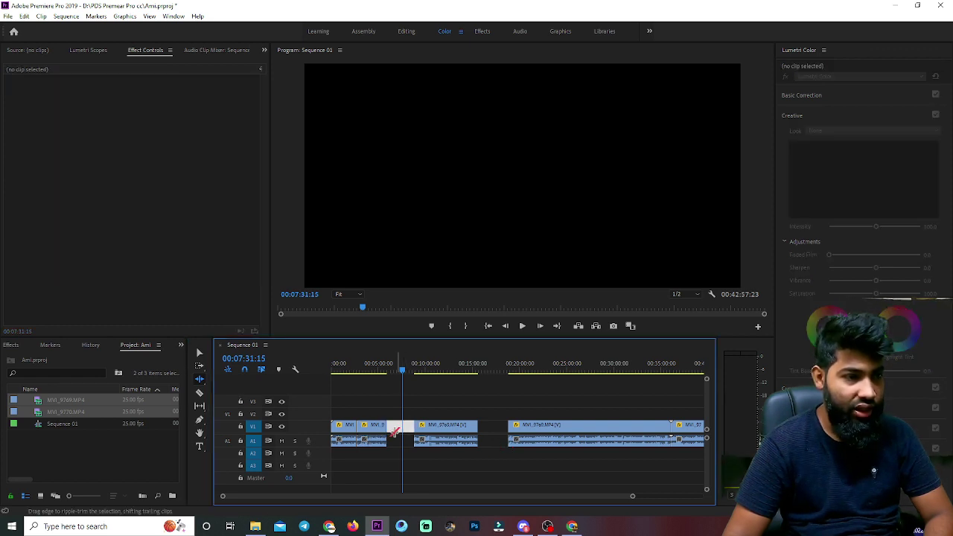
{"action": "right_click", "coordinate": [399, 435]}
{"action": "left_click", "coordinate": [430, 439]}
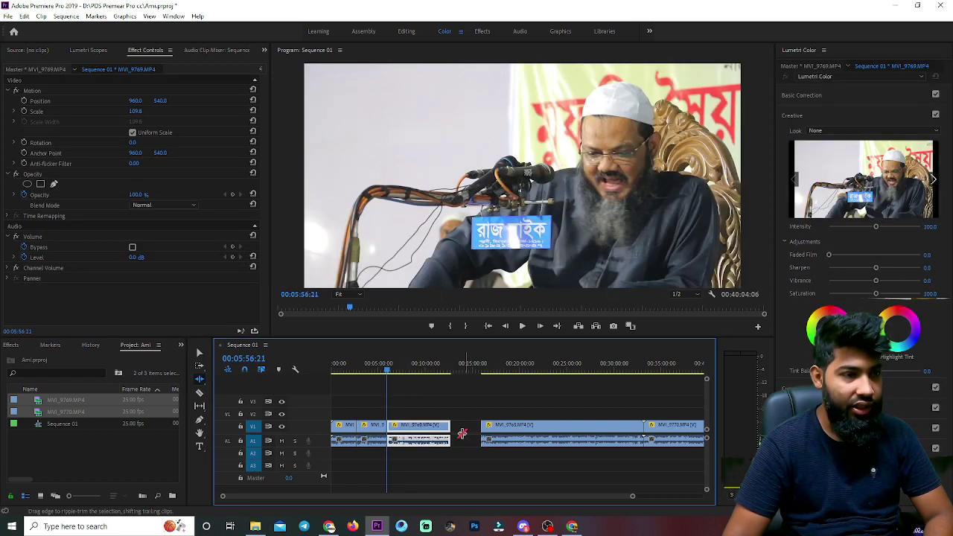
{"action": "left_click", "coordinate": [459, 432]}
{"action": "key", "text": "Delete"}
{"action": "left_click", "coordinate": [476, 478]}
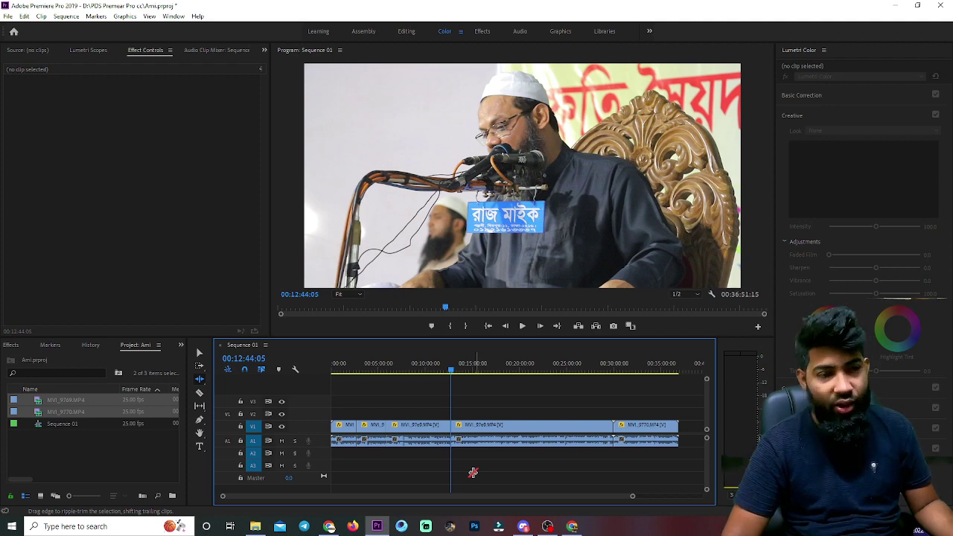
{"action": "left_click", "coordinate": [200, 352]}
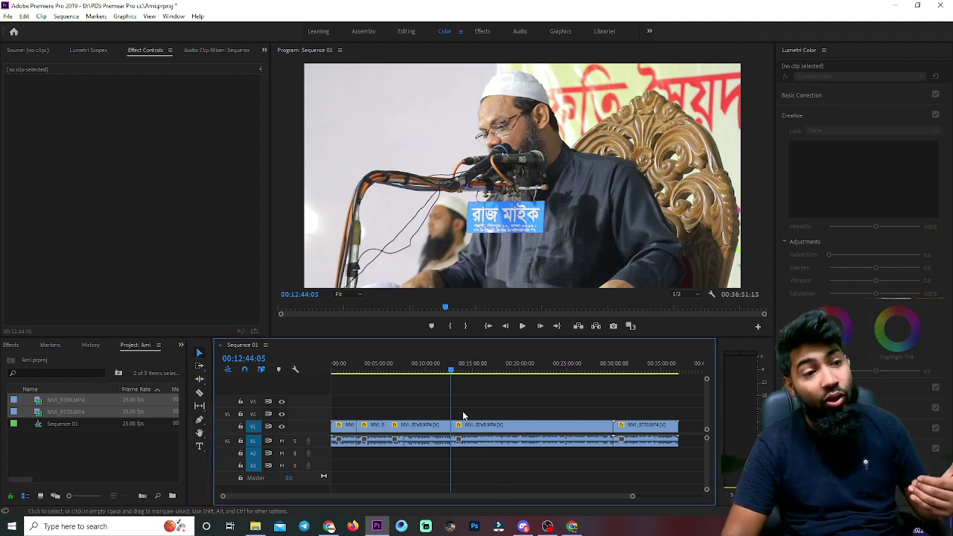
Split the long last piece of MVI_9769.MP4 with the Razor tool at 00:15:15:20 and 00:19:22:03.
{"action": "left_click", "coordinate": [475, 425]}
{"action": "key", "text": "c"}
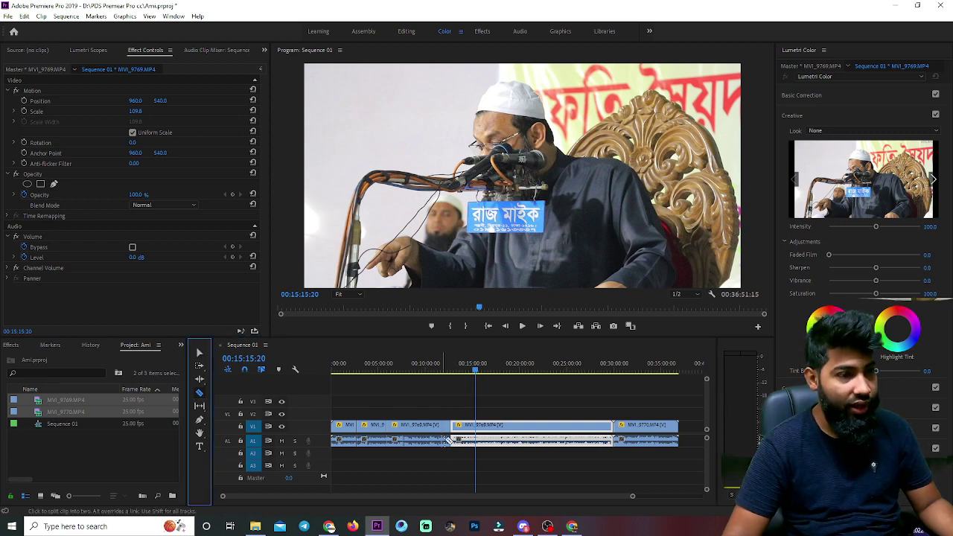
{"action": "left_click", "coordinate": [476, 425]}
{"action": "left_click", "coordinate": [514, 369]}
{"action": "left_click", "coordinate": [514, 425]}
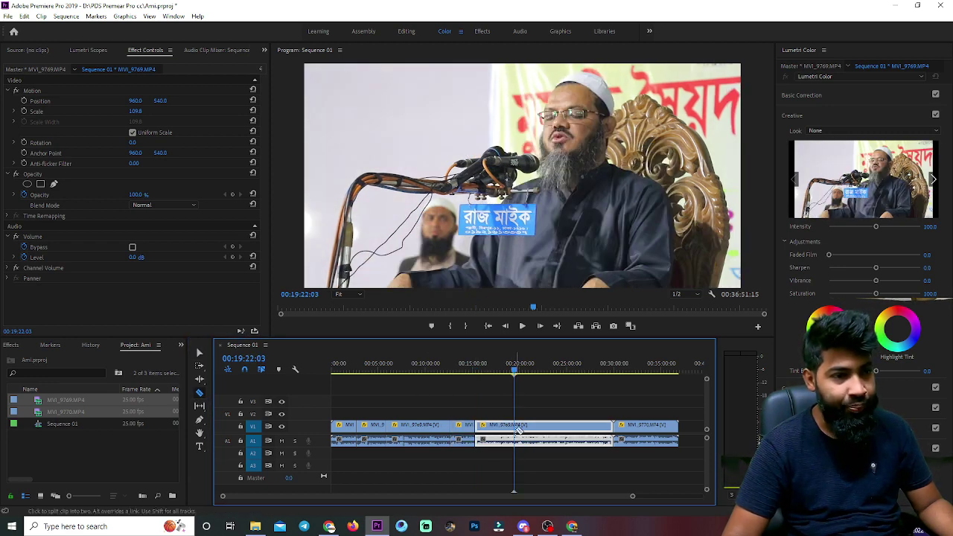
Move the piece between the two new cuts up to V3 and A3, above the third V1 piece, and scale it down to 76.8.
{"action": "left_click", "coordinate": [200, 353]}
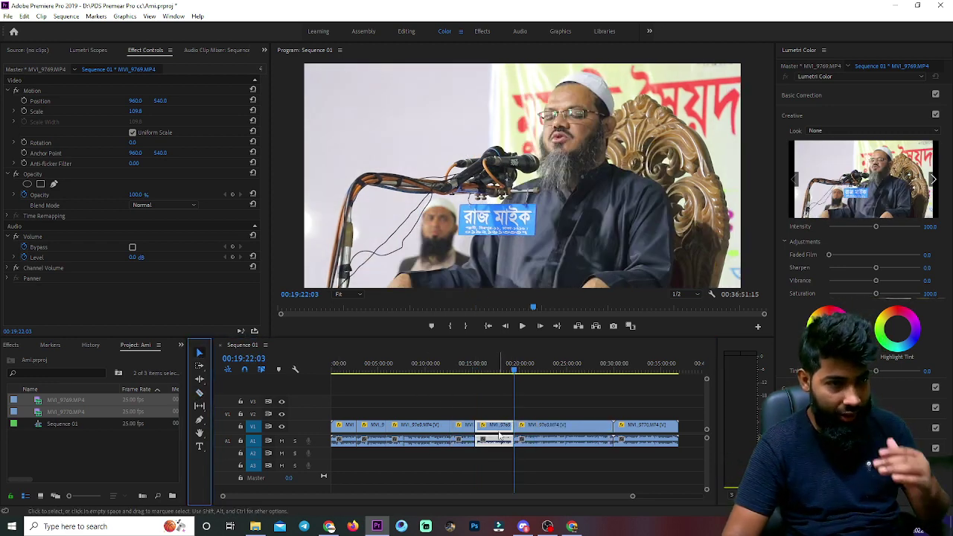
{"action": "left_click_drag", "start_coordinate": [501, 435], "coordinate": [434, 467]}
{"action": "left_click", "coordinate": [415, 362]}
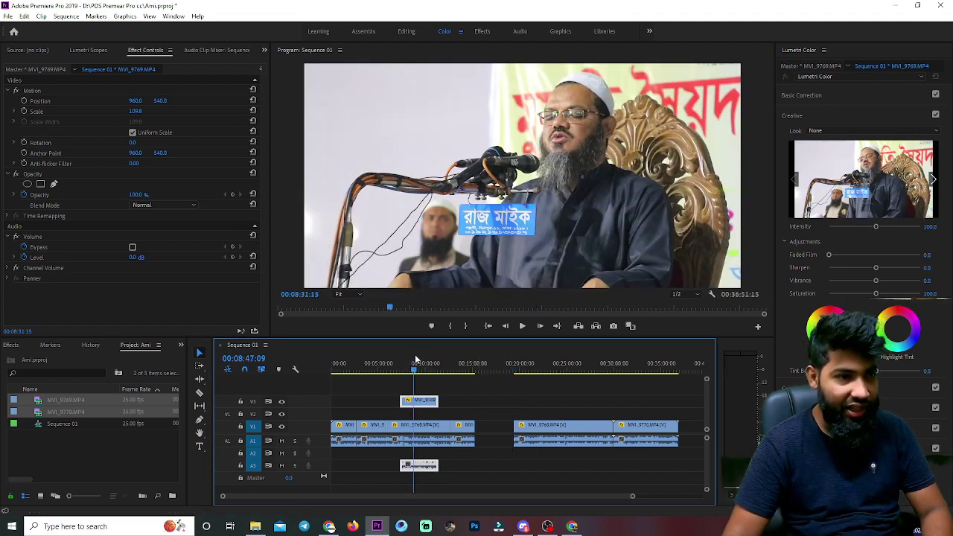
{"action": "left_click", "coordinate": [560, 145]}
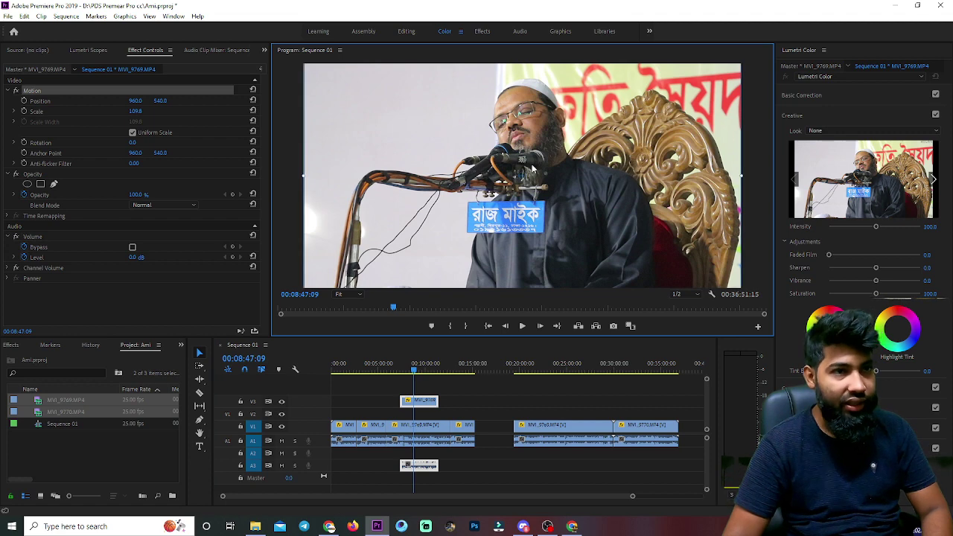
{"action": "mouse_move", "coordinate": [138, 110]}
{"action": "left_mouse_down"}
{"action": "mouse_move", "coordinate": [178, 110]}
{"action": "mouse_move", "coordinate": [99, 110]}
{"action": "mouse_move", "coordinate": [141, 112]}
{"action": "left_mouse_up"}
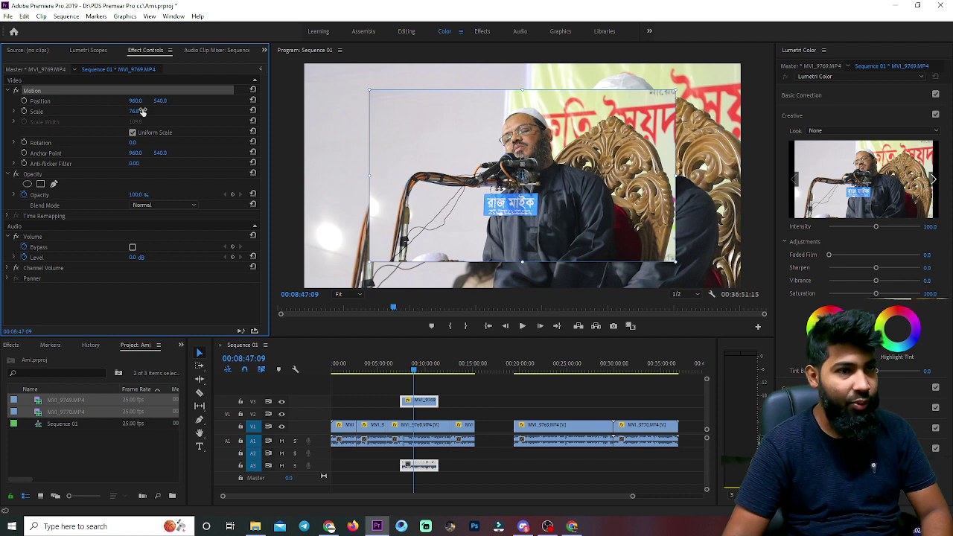
Select the V1 clip beneath the V3 piece and switch to the Effects workspace.
{"action": "left_click", "coordinate": [421, 432]}
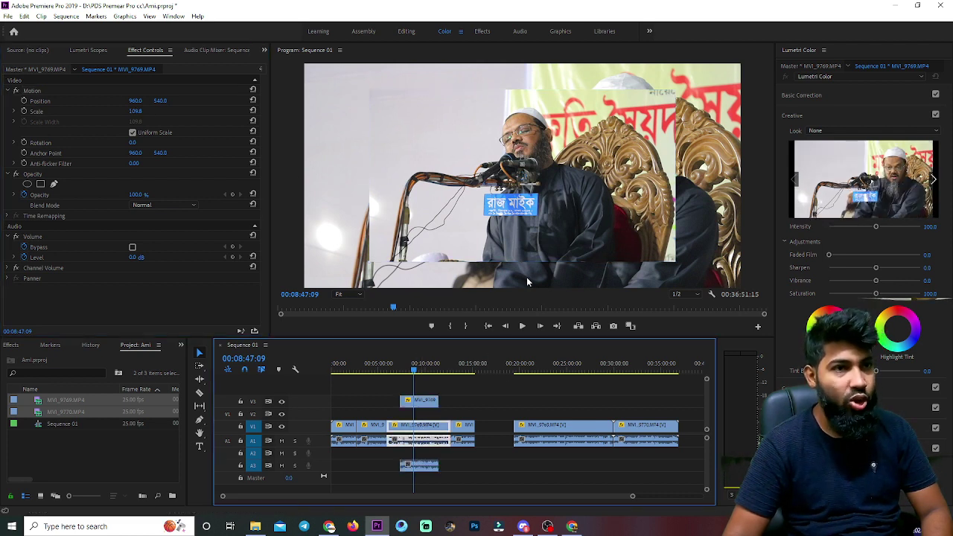
{"action": "left_click", "coordinate": [483, 32]}
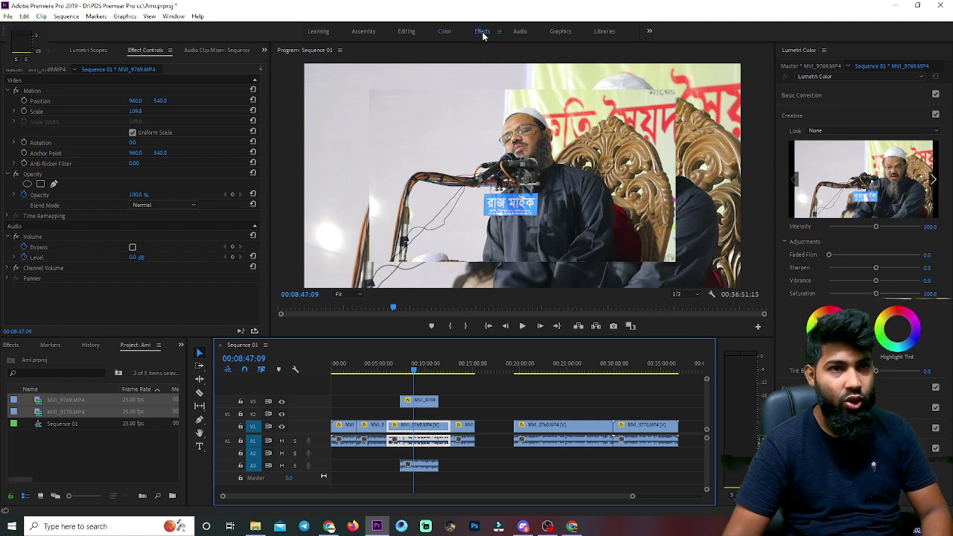
{"action": "left_click", "coordinate": [802, 64]}
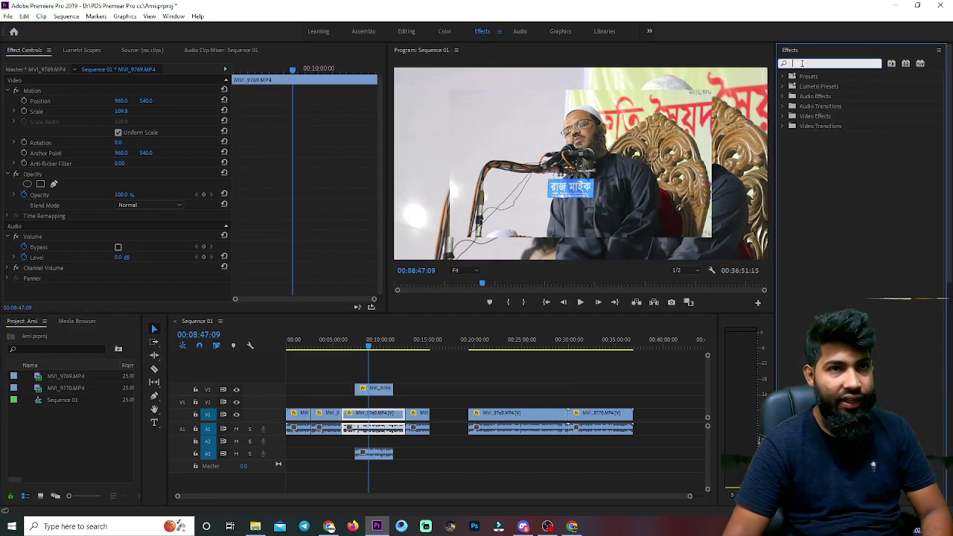
{"action": "type", "text": "blo"}
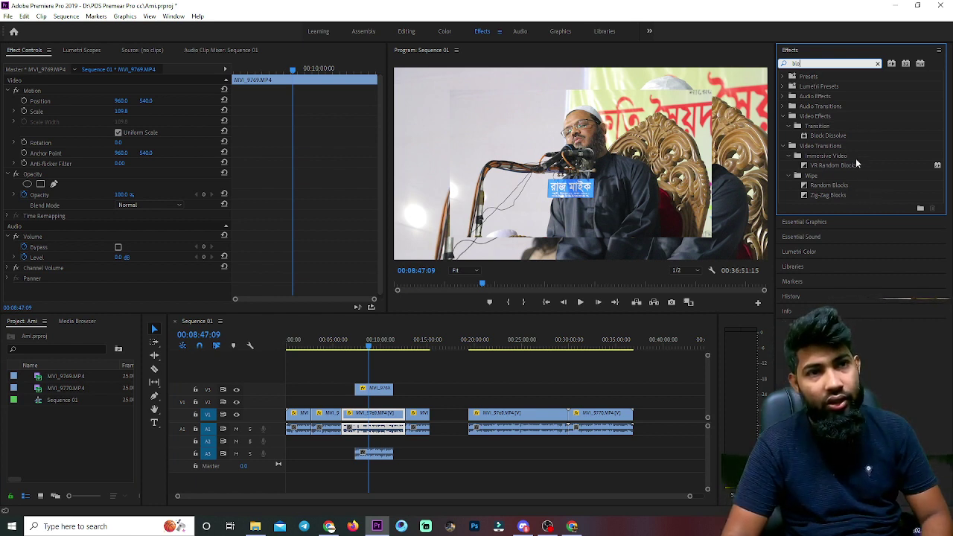
{"action": "left_click_drag", "start_coordinate": [828, 195], "coordinate": [378, 421]}
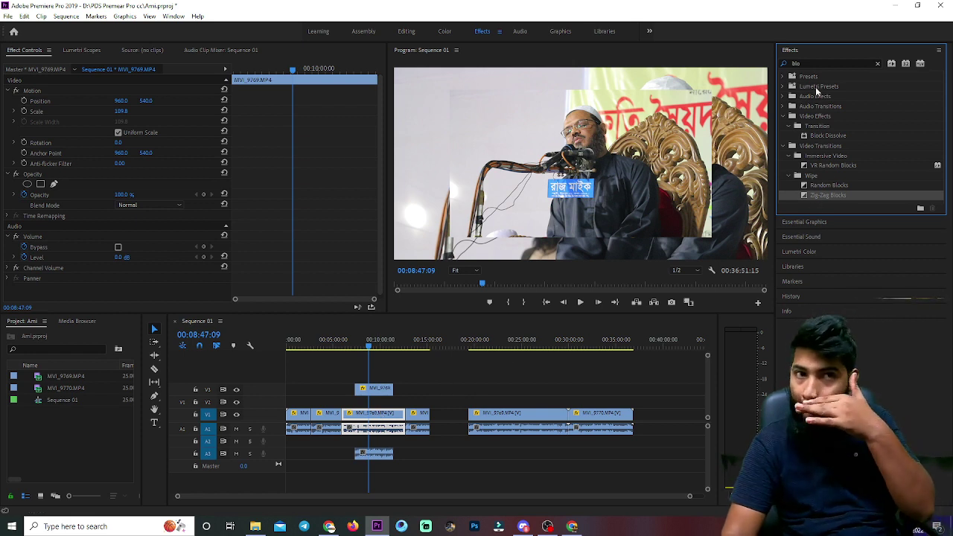
{"action": "double_click", "coordinate": [815, 63]}
{"action": "key", "text": "BackSpace"}
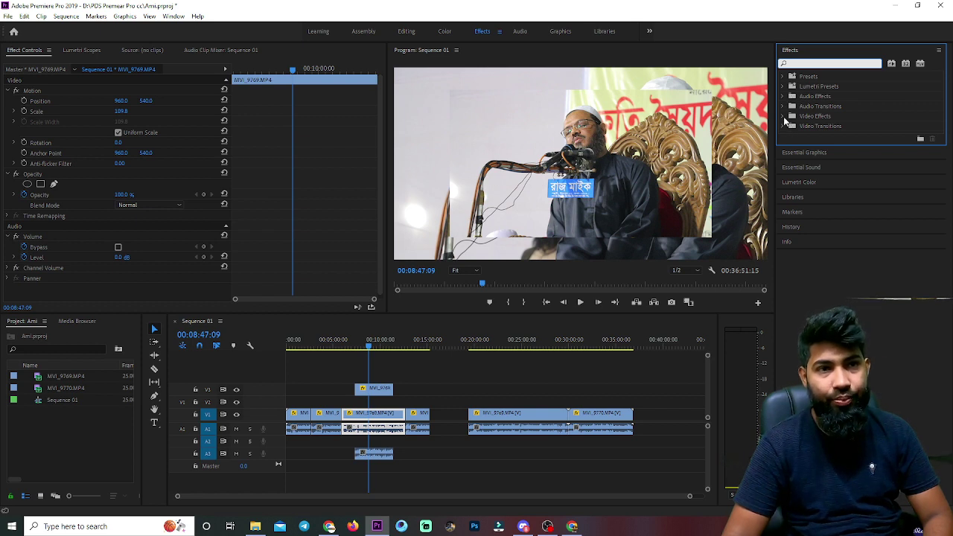
Apply the Gaussian Blur video effect from the Blur & Sharpen group to the V1 clip beneath the V3 piece.
{"action": "left_click", "coordinate": [786, 116]}
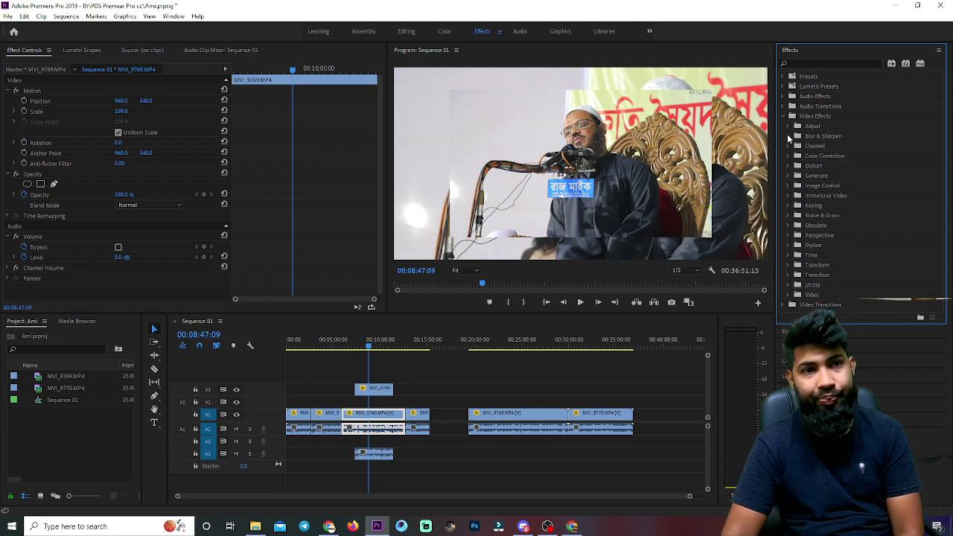
{"action": "left_click", "coordinate": [788, 136]}
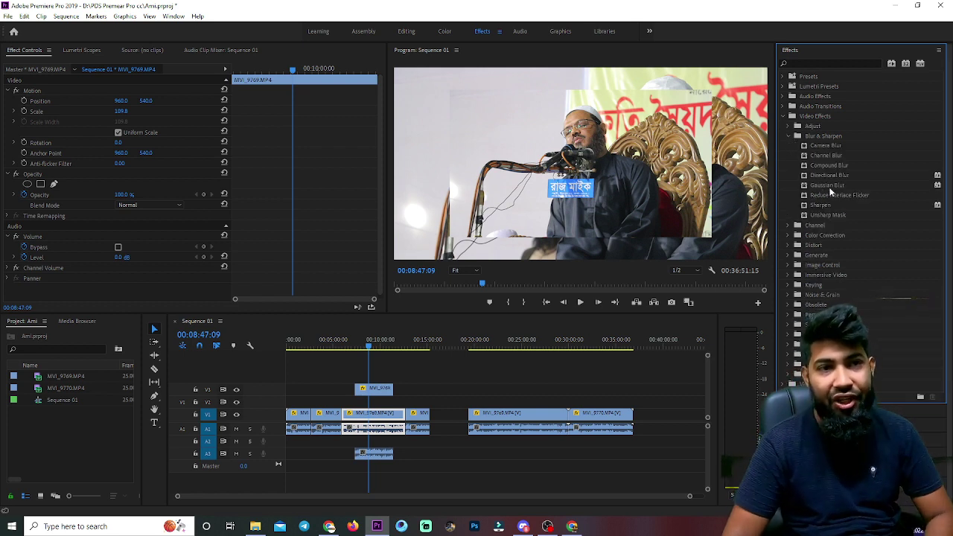
{"action": "left_click_drag", "start_coordinate": [822, 192], "coordinate": [385, 416]}
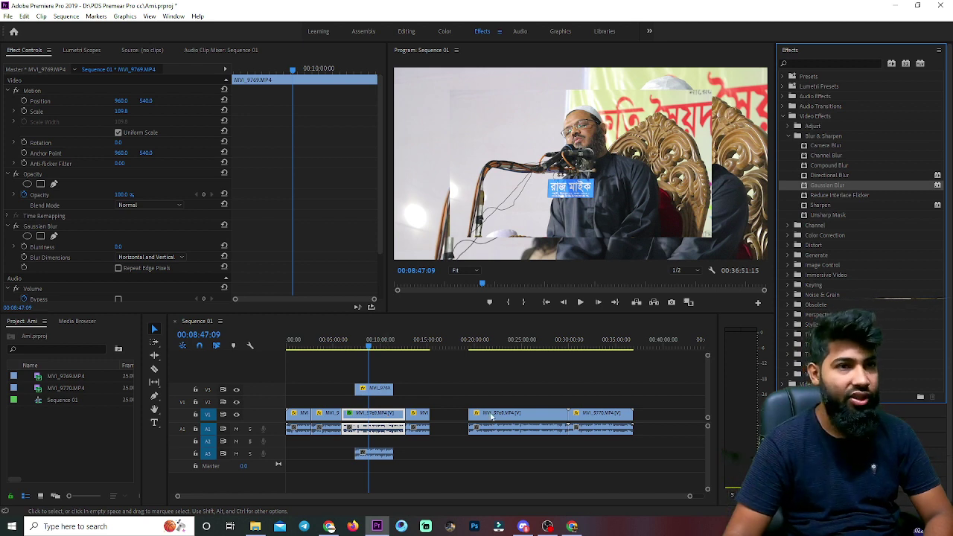
Set the volume level of the blurred V1 clip to 1.0 dB at the playhead.
{"action": "scroll", "coordinate": [134, 266], "scroll_direction": "down", "scroll_amount": 2}
{"action": "left_click_drag", "start_coordinate": [121, 255], "coordinate": [128, 255]}
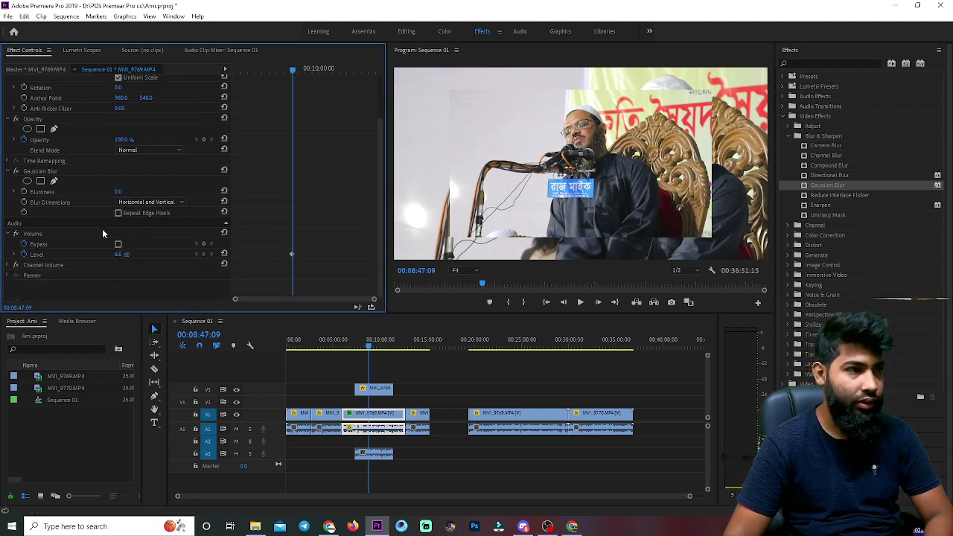
{"action": "left_click_drag", "start_coordinate": [121, 256], "coordinate": [84, 255]}
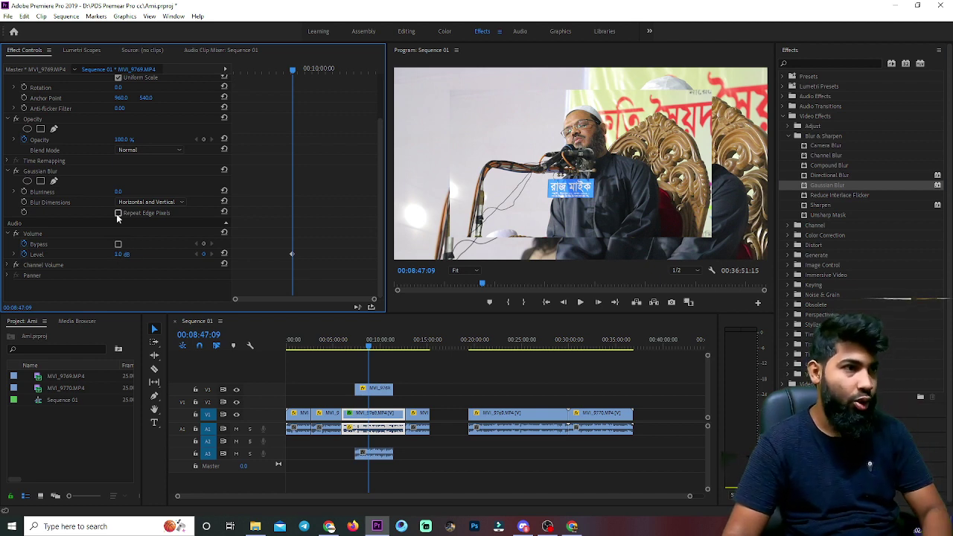
Set the Gaussian Blur's Blurriness to 51 and check the blurred background by hiding and showing track V3.
{"action": "left_click_drag", "start_coordinate": [121, 194], "coordinate": [159, 195]}
{"action": "left_click", "coordinate": [236, 390]}
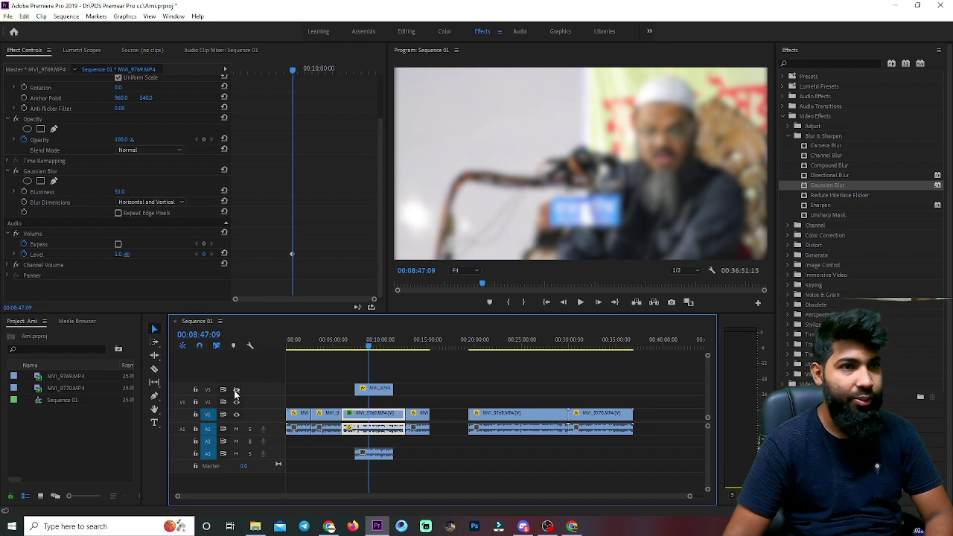
{"action": "left_click", "coordinate": [236, 390]}
Enlarge the V3 clip in the program view to a scale of 85.8, deselect it and play the result.
{"action": "left_click", "coordinate": [379, 390]}
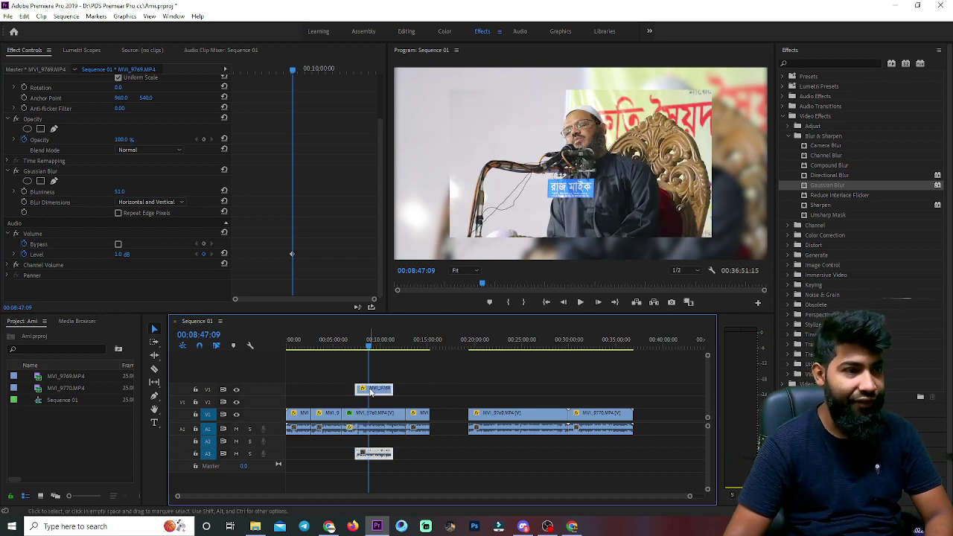
{"action": "left_click", "coordinate": [526, 179]}
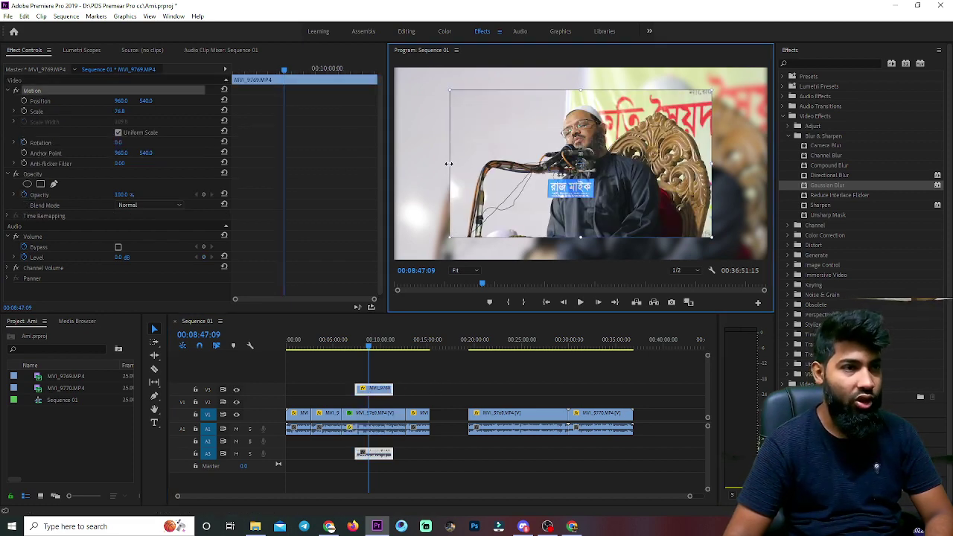
{"action": "mouse_move", "coordinate": [449, 163]}
{"action": "left_mouse_down"}
{"action": "mouse_move", "coordinate": [421, 166]}
{"action": "mouse_move", "coordinate": [434, 164]}
{"action": "left_mouse_up"}
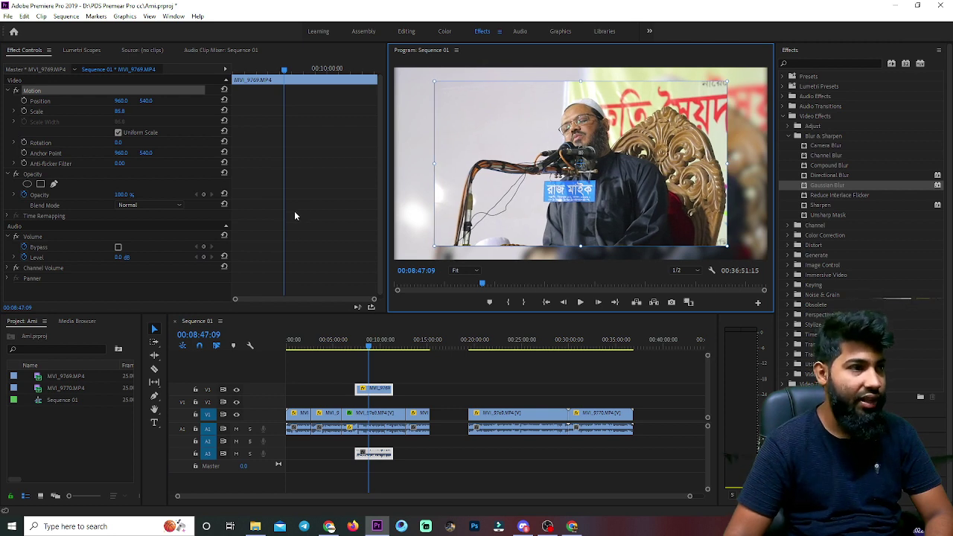
{"action": "left_click", "coordinate": [509, 380]}
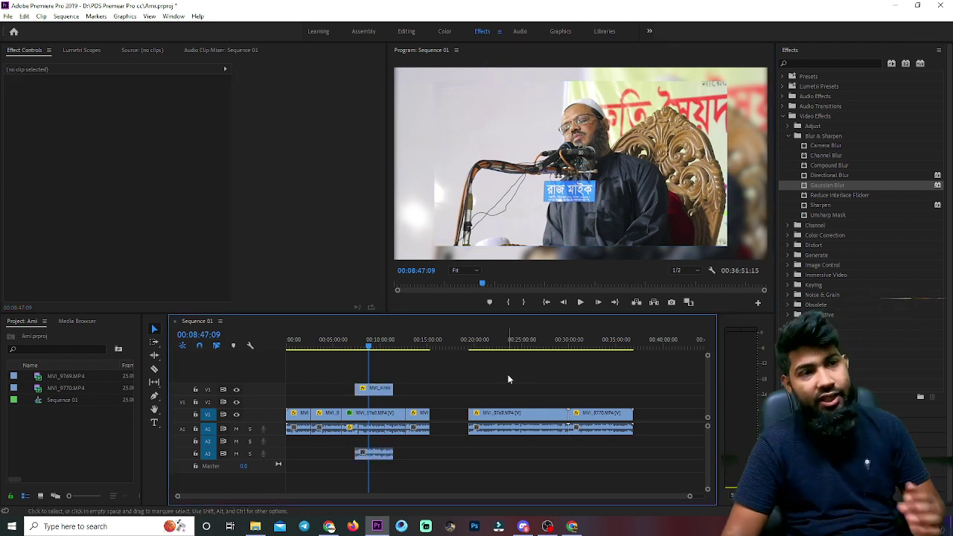
{"action": "key", "text": "space"}
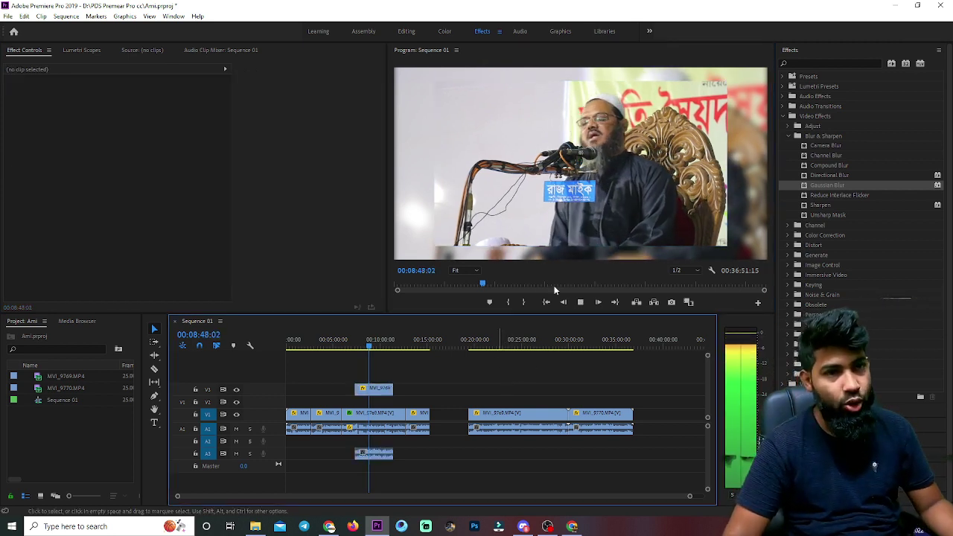
Turn off opacity keyframing for the V3 clip and lower its opacity to roughly half while playing the sequence.
{"action": "left_click", "coordinate": [376, 389]}
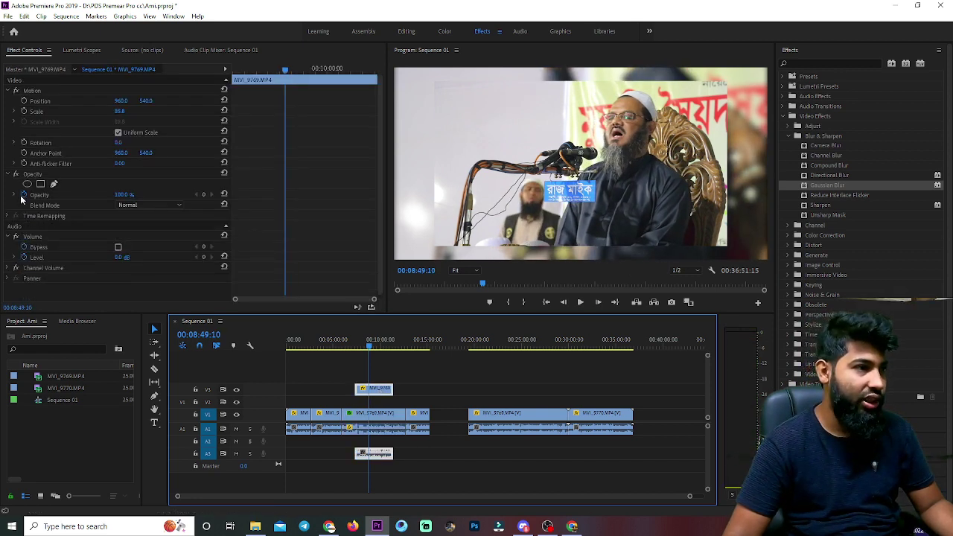
{"action": "left_click", "coordinate": [24, 198]}
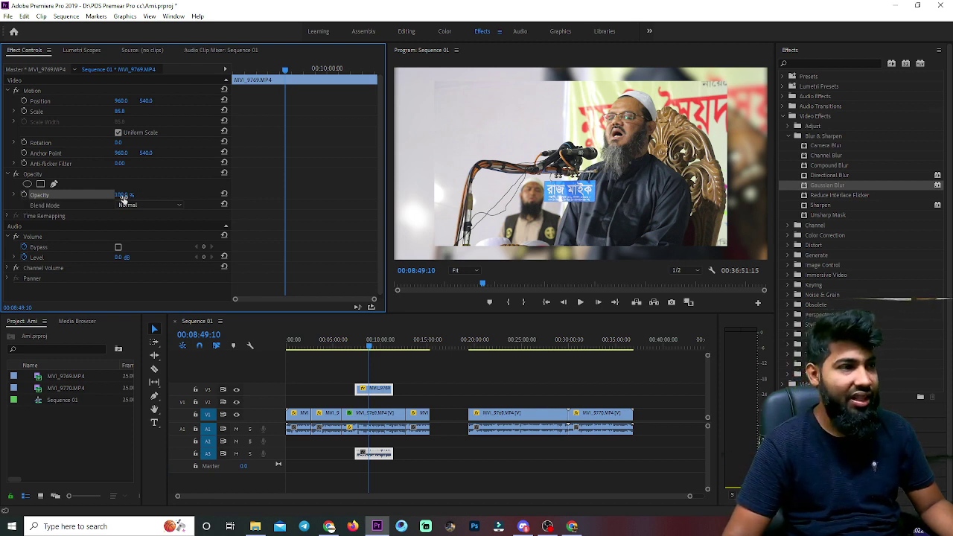
{"action": "mouse_move", "coordinate": [122, 195]}
{"action": "left_mouse_down"}
{"action": "mouse_move", "coordinate": [113, 196]}
{"action": "mouse_move", "coordinate": [128, 194]}
{"action": "left_mouse_up"}
{"action": "key", "text": "space"}
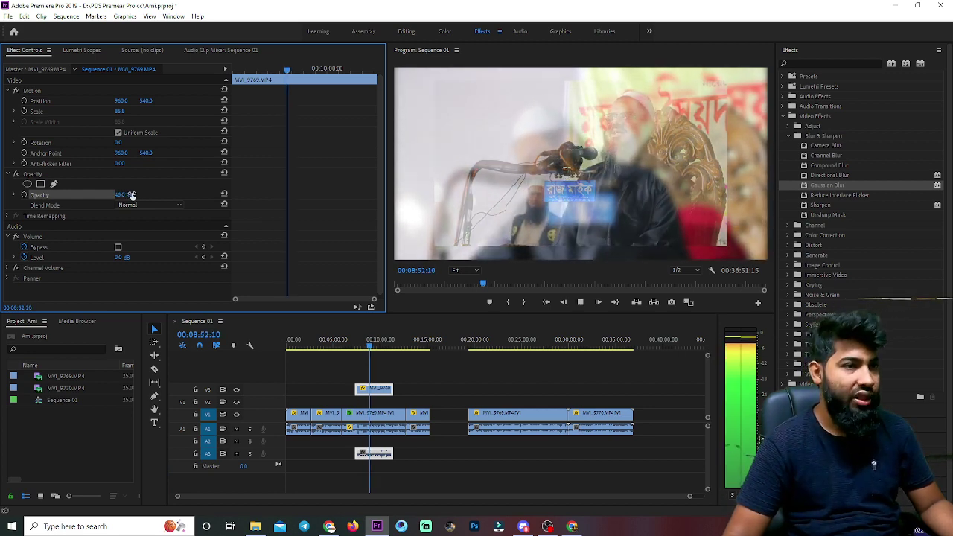
{"action": "left_click_drag", "start_coordinate": [127, 195], "coordinate": [132, 194]}
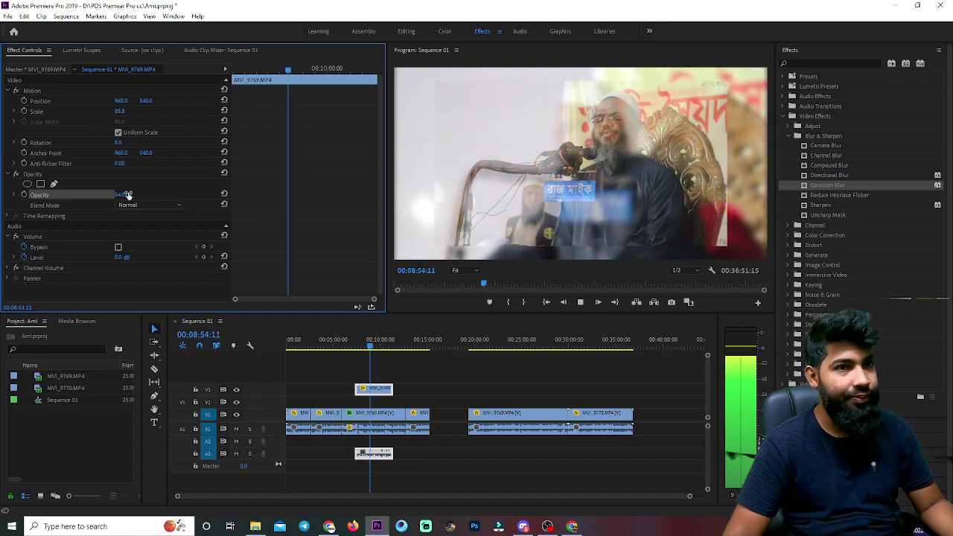